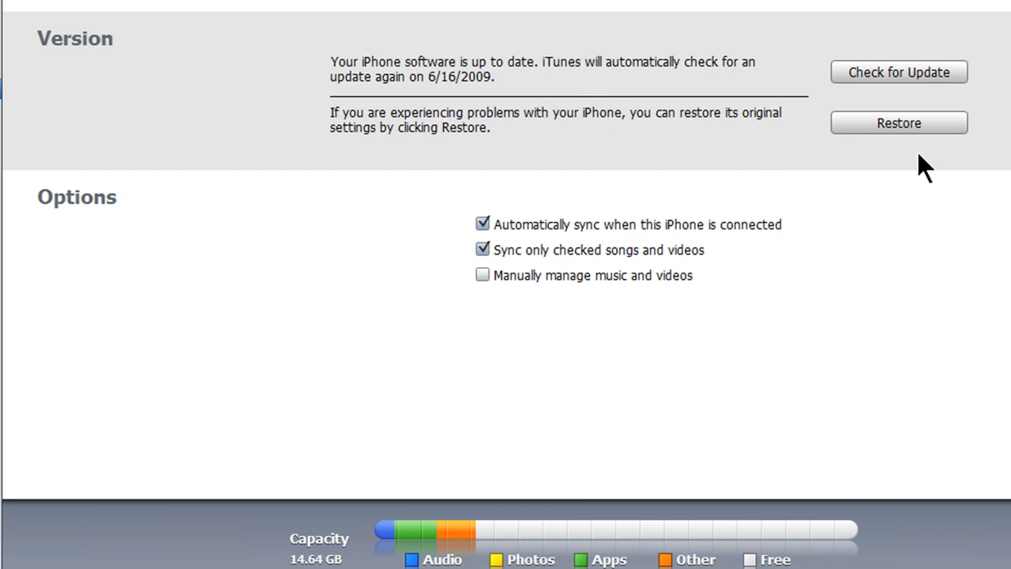
pyautogui.click(885, 123)
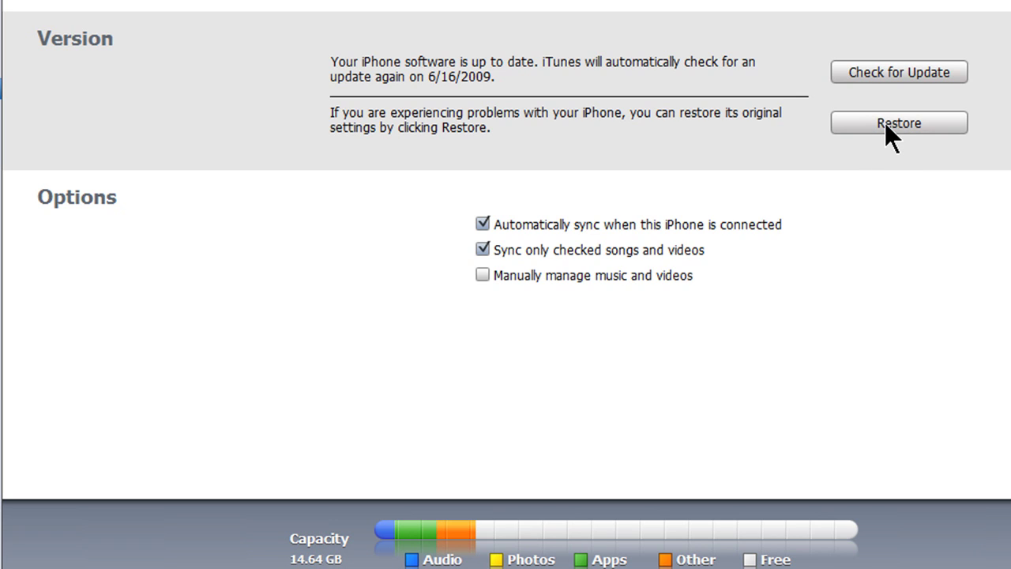